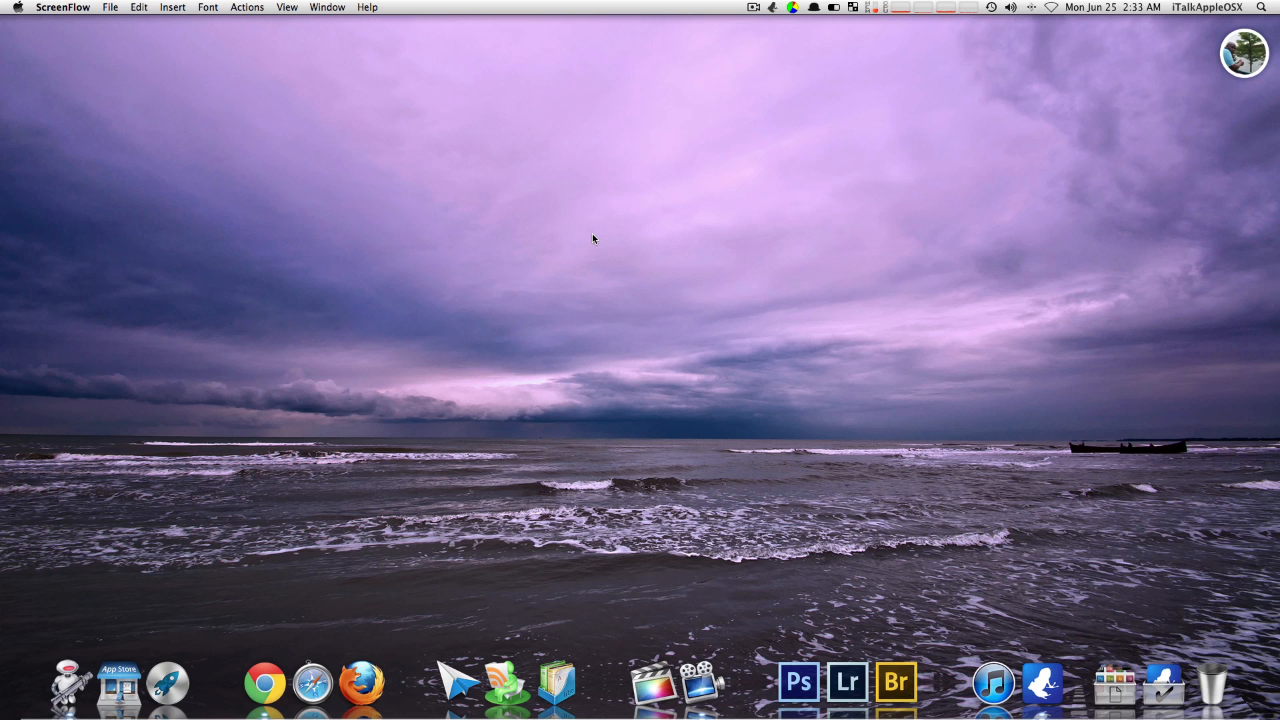
Launch Lightroom 4 from the Dock so the catalog opens in Develop
{"action": "left_click", "coordinate": [848, 681]}
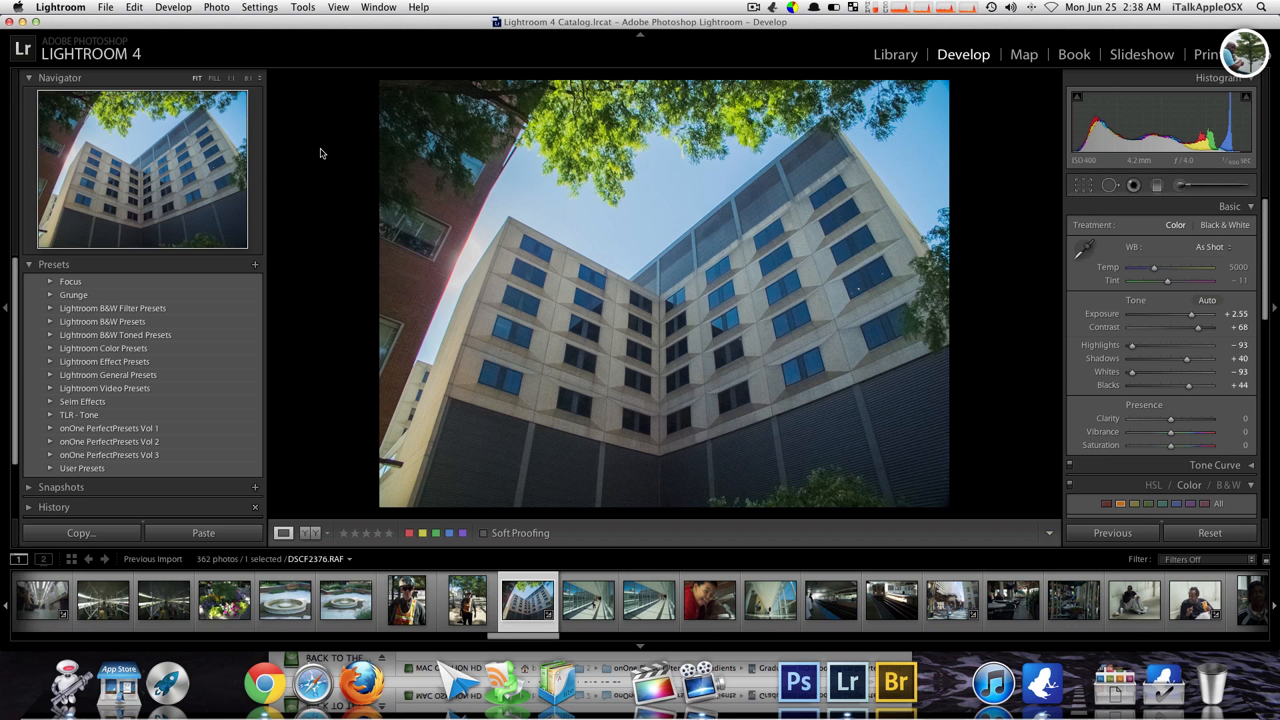
Bring the preset Finder window forward, enter onOne Glow and select its six .lrtemplate files
{"action": "left_click", "coordinate": [66, 684]}
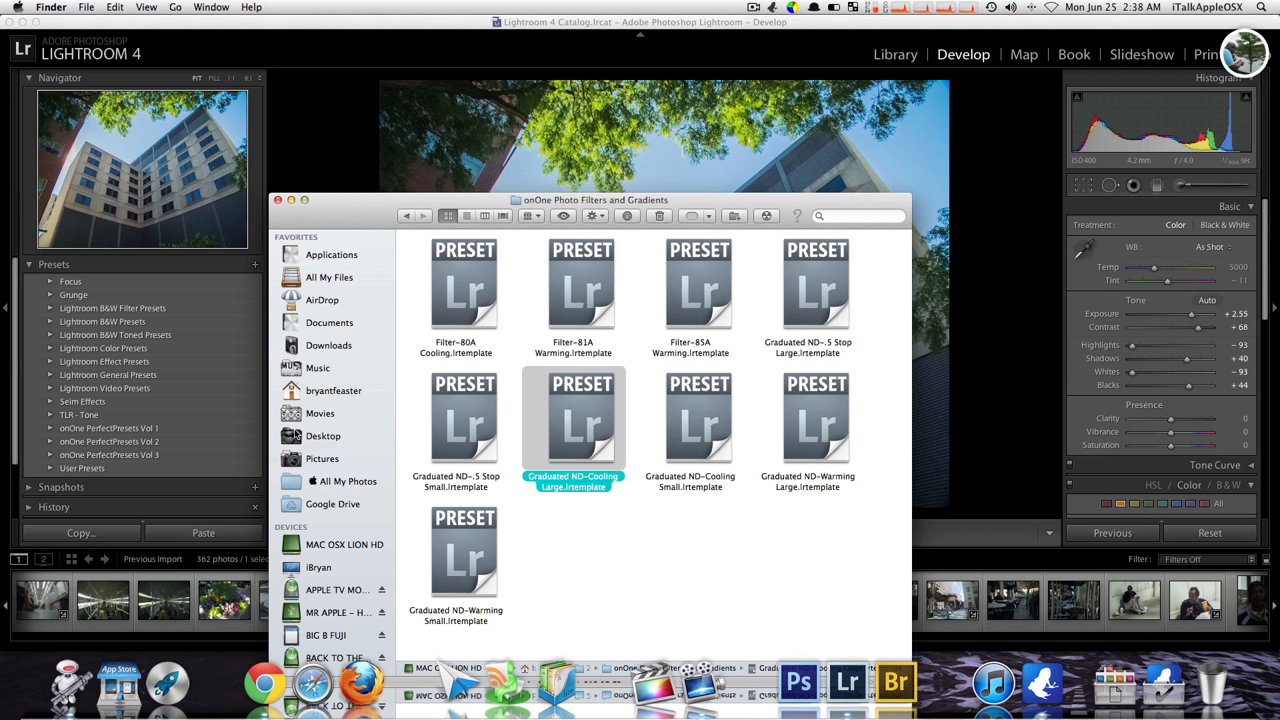
{"action": "left_click_drag", "start_coordinate": [357, 206], "coordinate": [374, 69]}
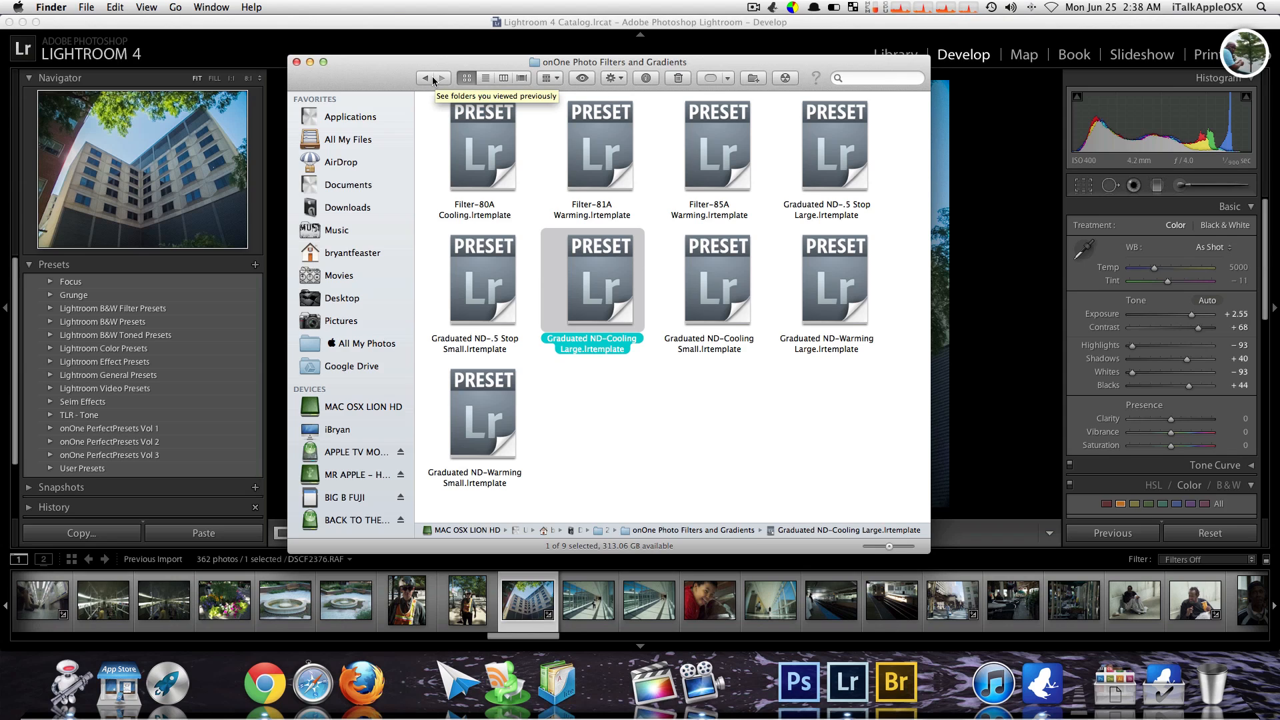
{"action": "left_click", "coordinate": [426, 79]}
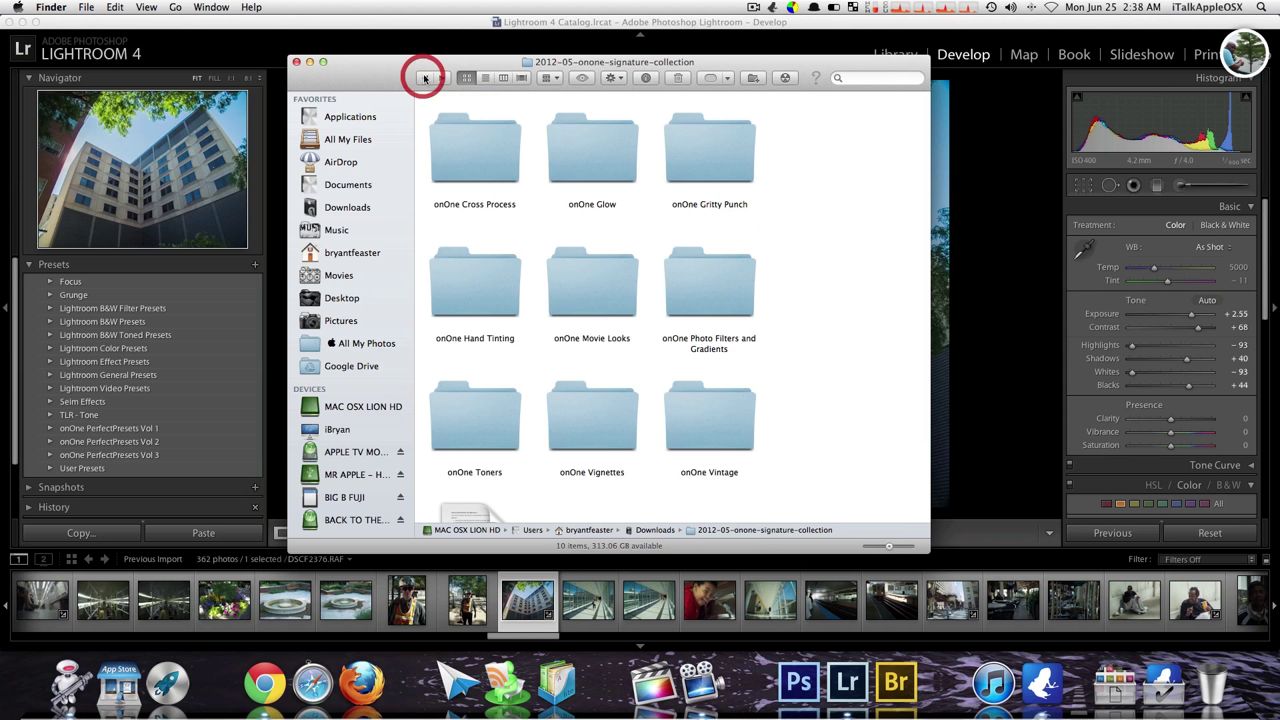
{"action": "double_click", "coordinate": [553, 150]}
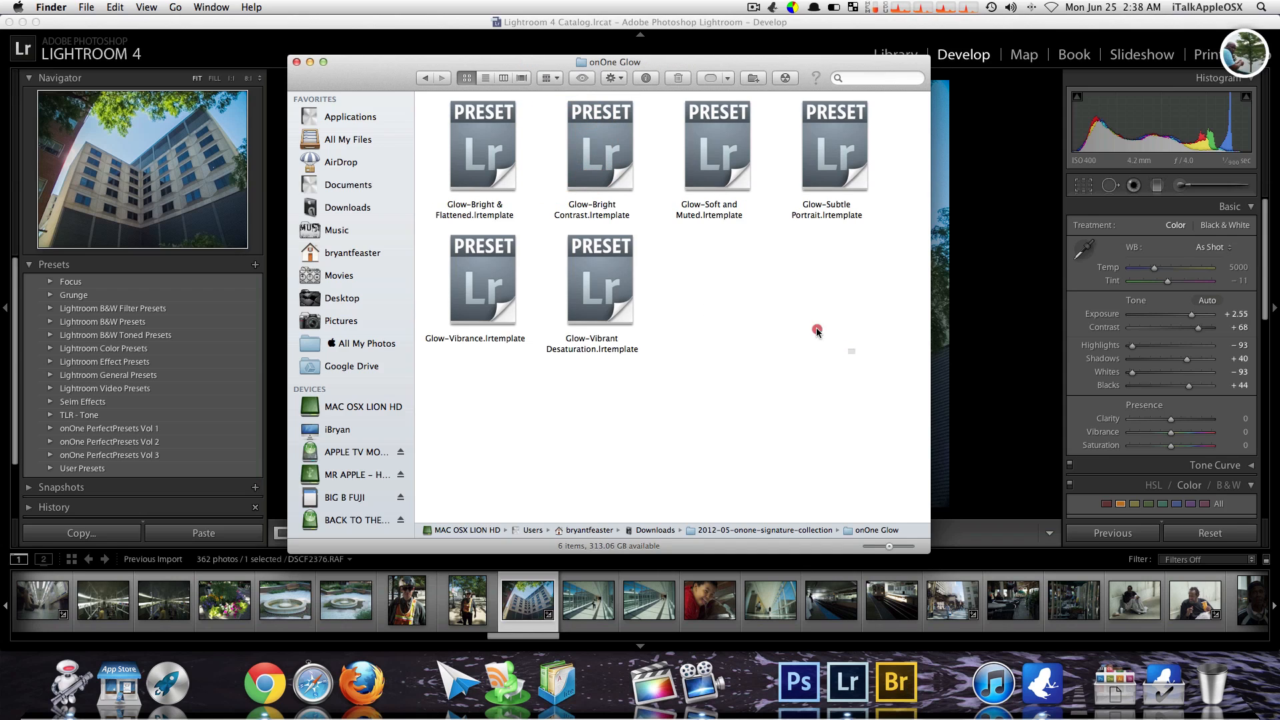
{"action": "left_click_drag", "start_coordinate": [817, 330], "coordinate": [440, 105]}
Bring up the context menu on the six selected Glow preset files
{"action": "right_click", "coordinate": [485, 126]}
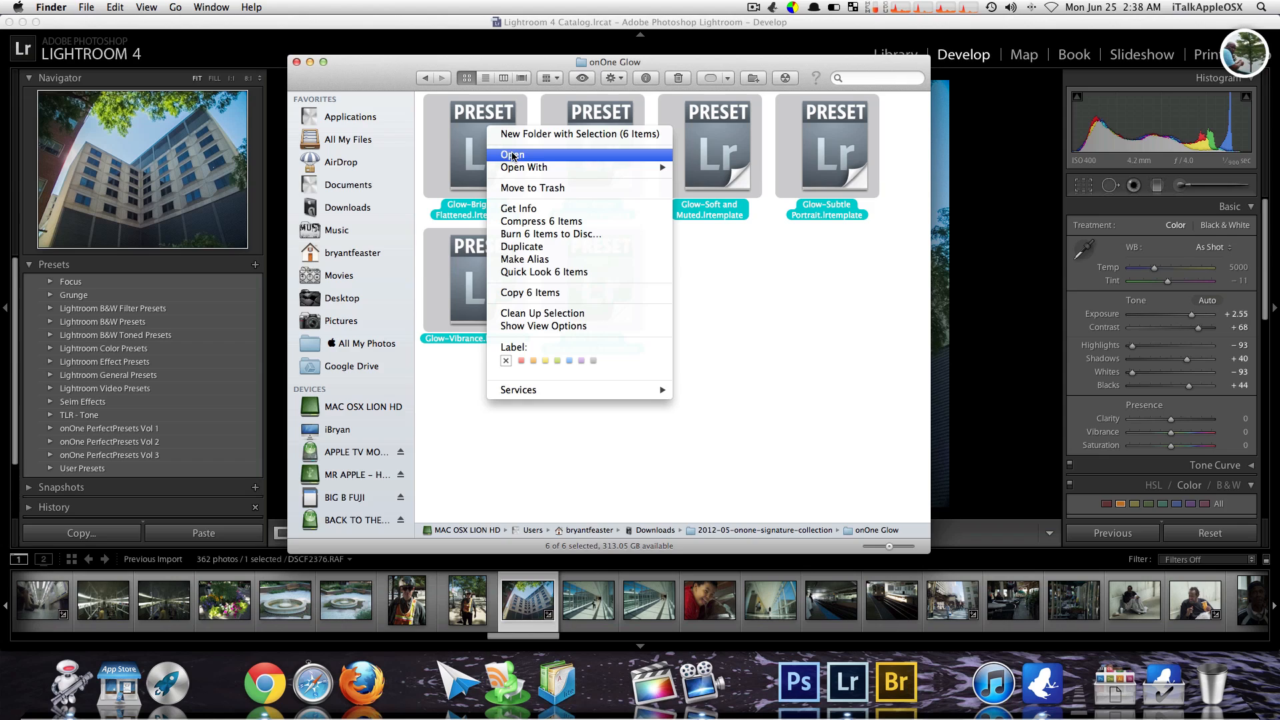
{"action": "mouse_move", "coordinate": [525, 167]}
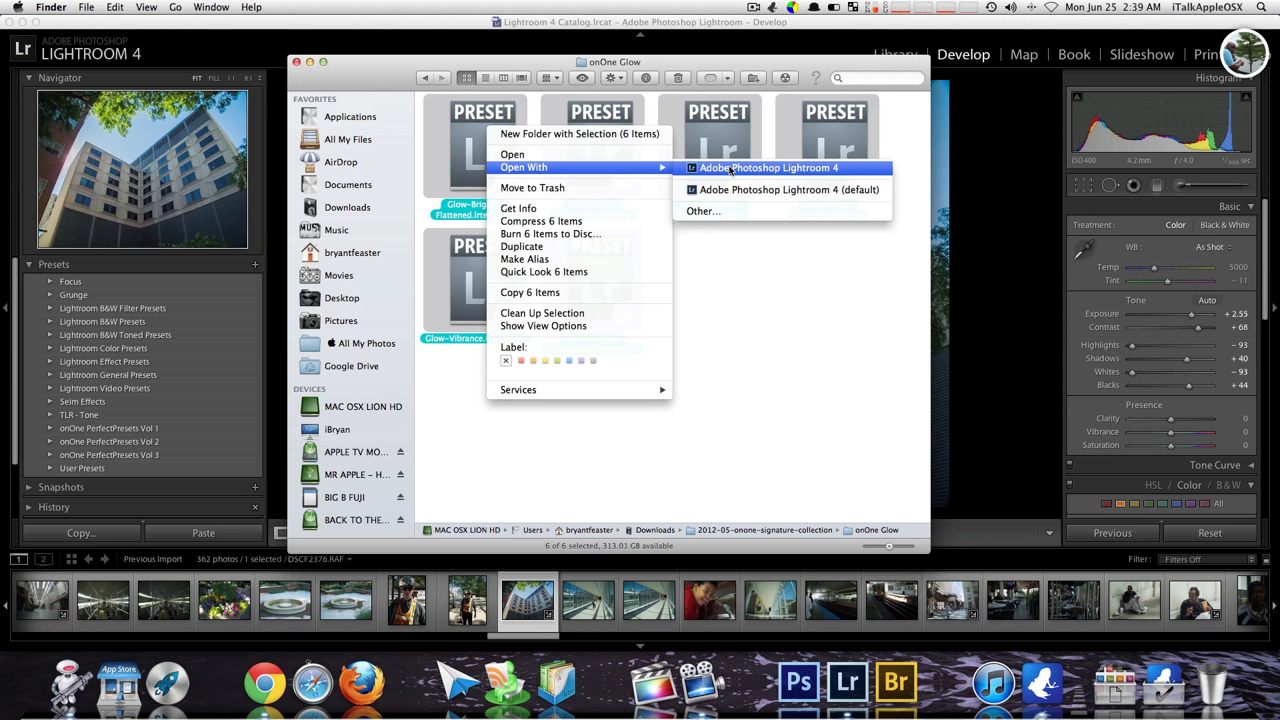
Send the Glow files to Lightroom 4 and accept all six Install Template prompts (Bright & Flattened through Vibrance)
{"action": "left_click", "coordinate": [729, 169]}
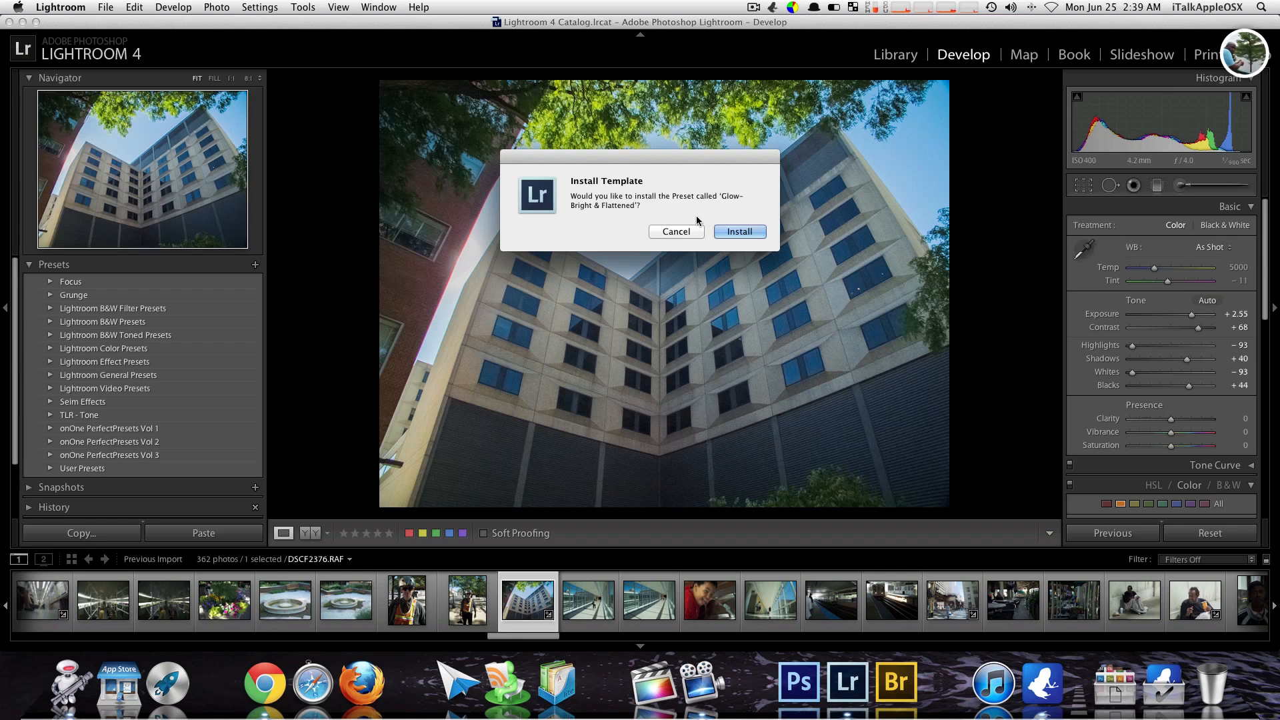
{"action": "left_click", "coordinate": [733, 232]}
{"action": "left_click", "coordinate": [733, 232]}
{"action": "left_click", "coordinate": [733, 232]}
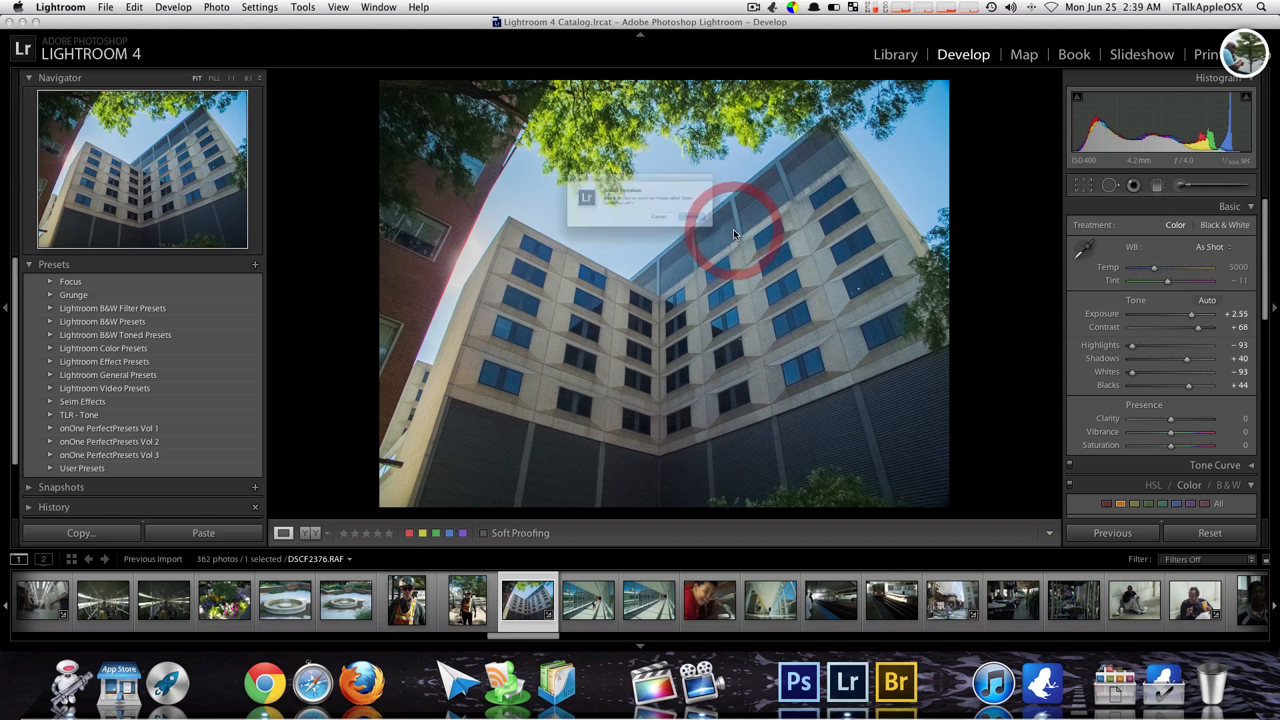
{"action": "left_click", "coordinate": [733, 232]}
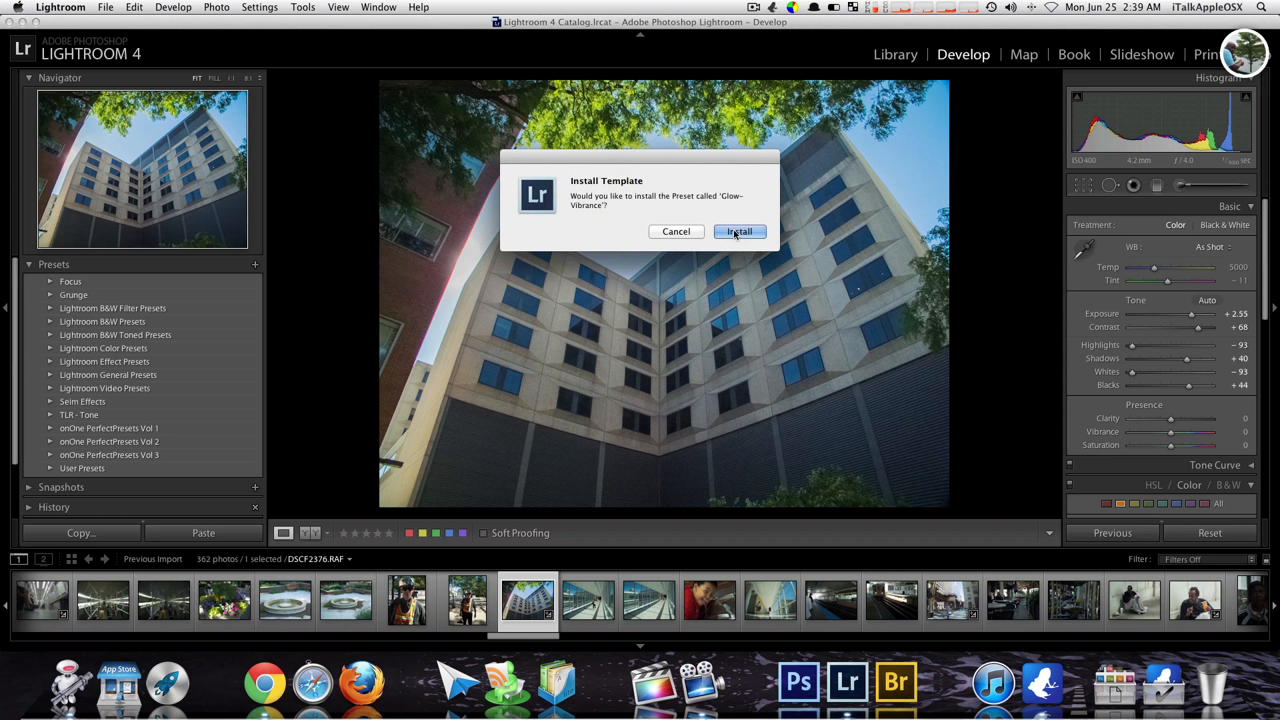
{"action": "left_click", "coordinate": [733, 233]}
{"action": "left_click", "coordinate": [732, 231]}
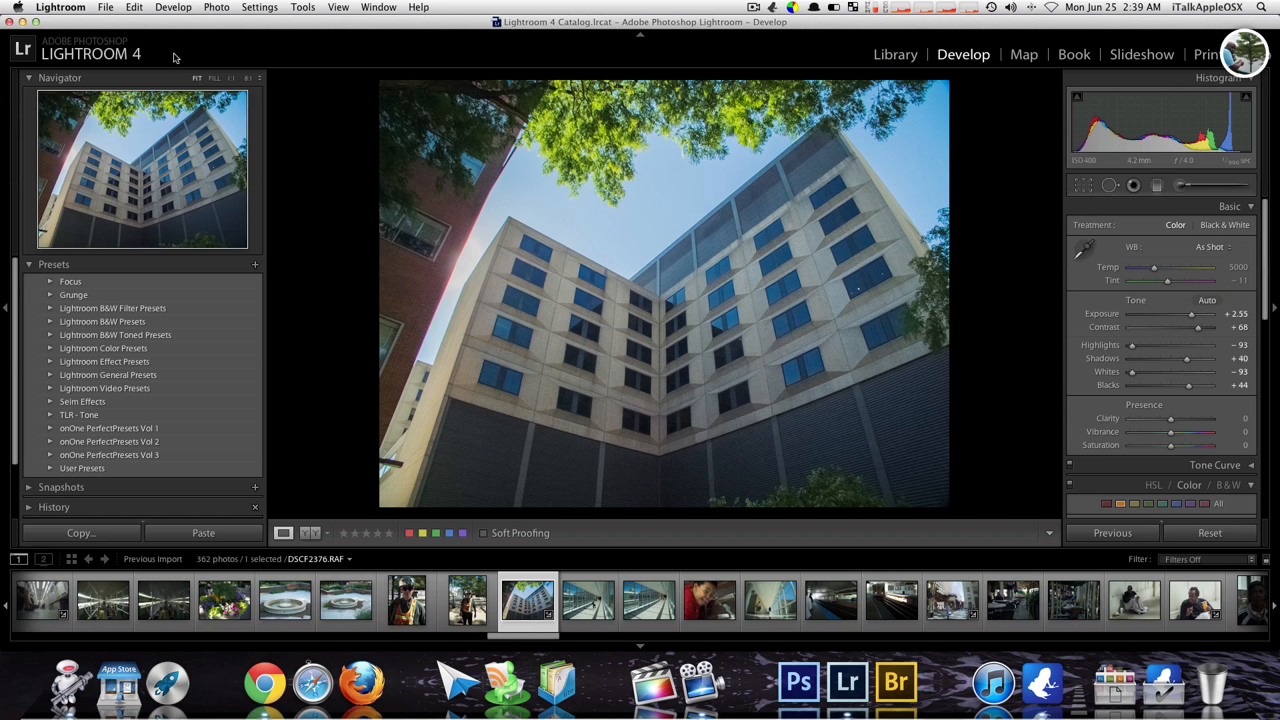
Hide Lightroom, enter the onOne Gritty Punch folder and select its five preset files
{"action": "left_click", "coordinate": [23, 22]}
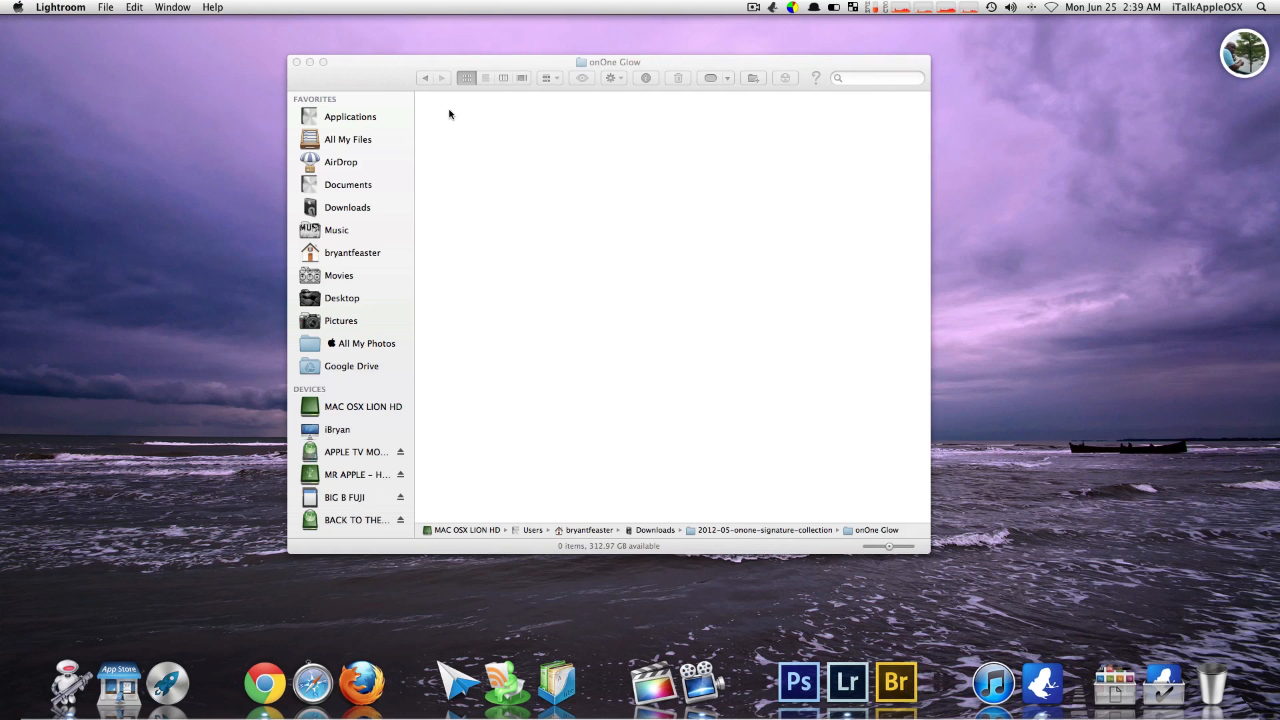
{"action": "left_click", "coordinate": [400, 78]}
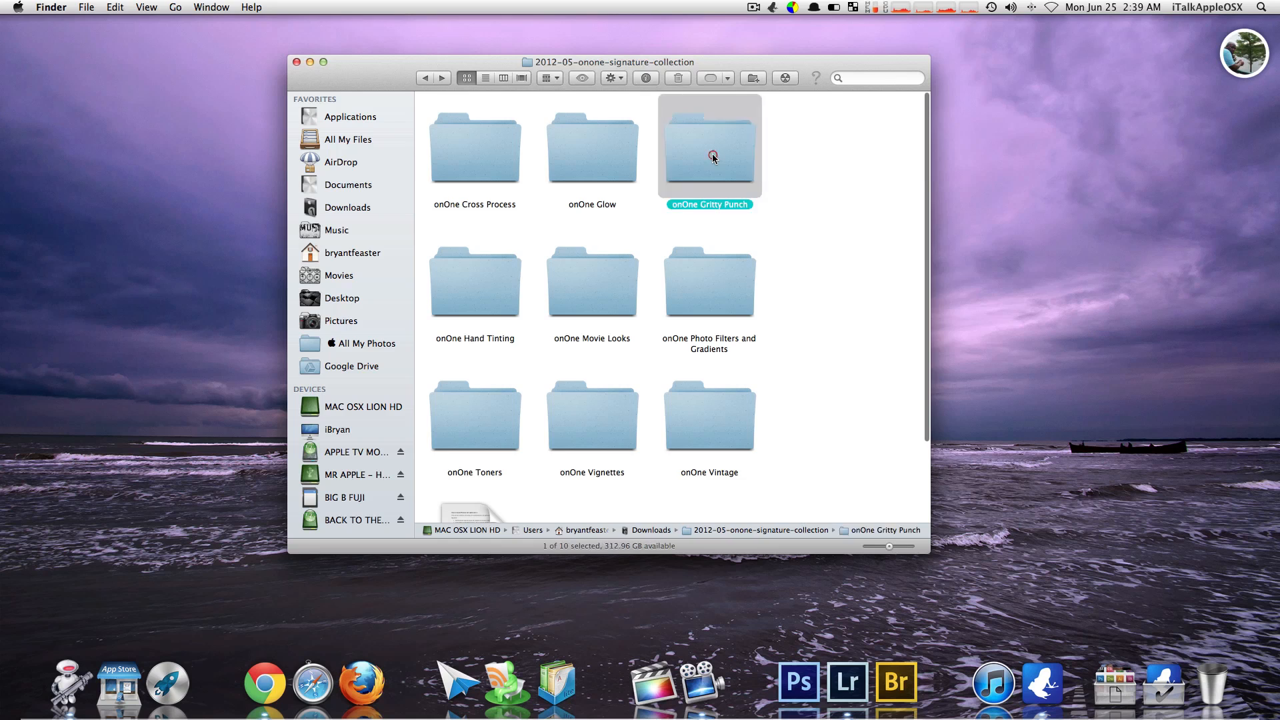
{"action": "double_click", "coordinate": [712, 153]}
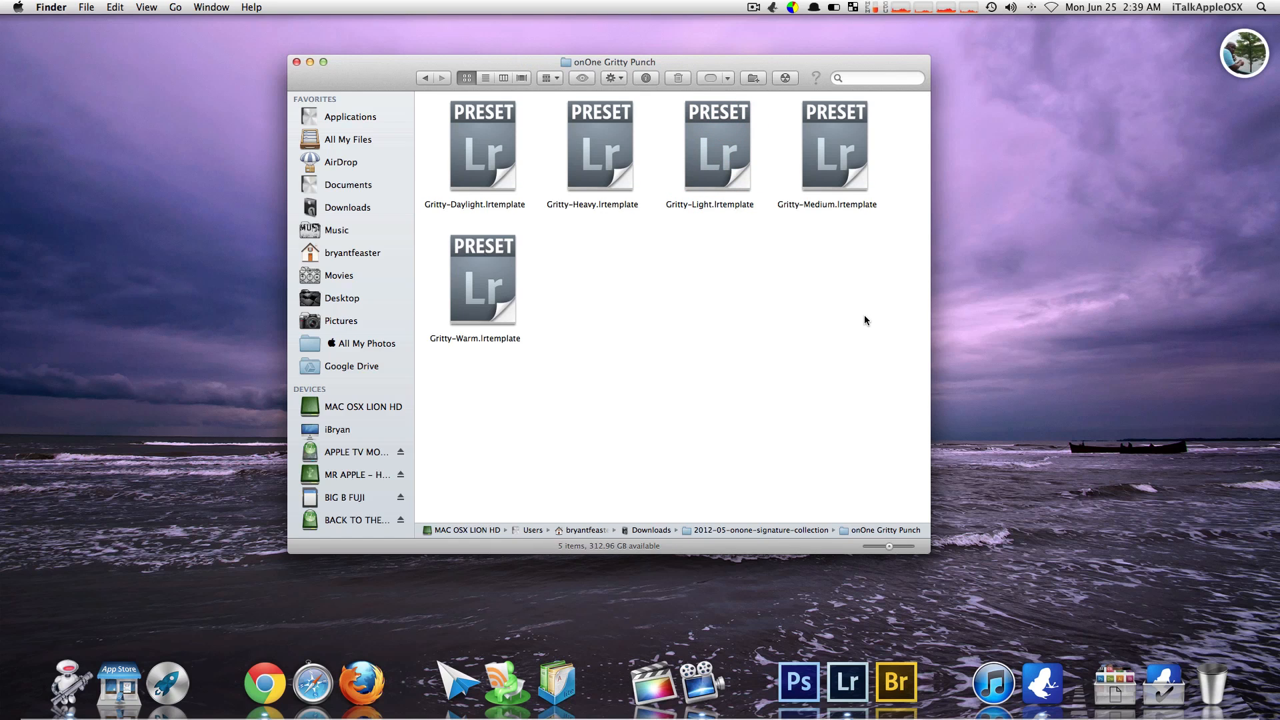
{"action": "key", "text": "super+a"}
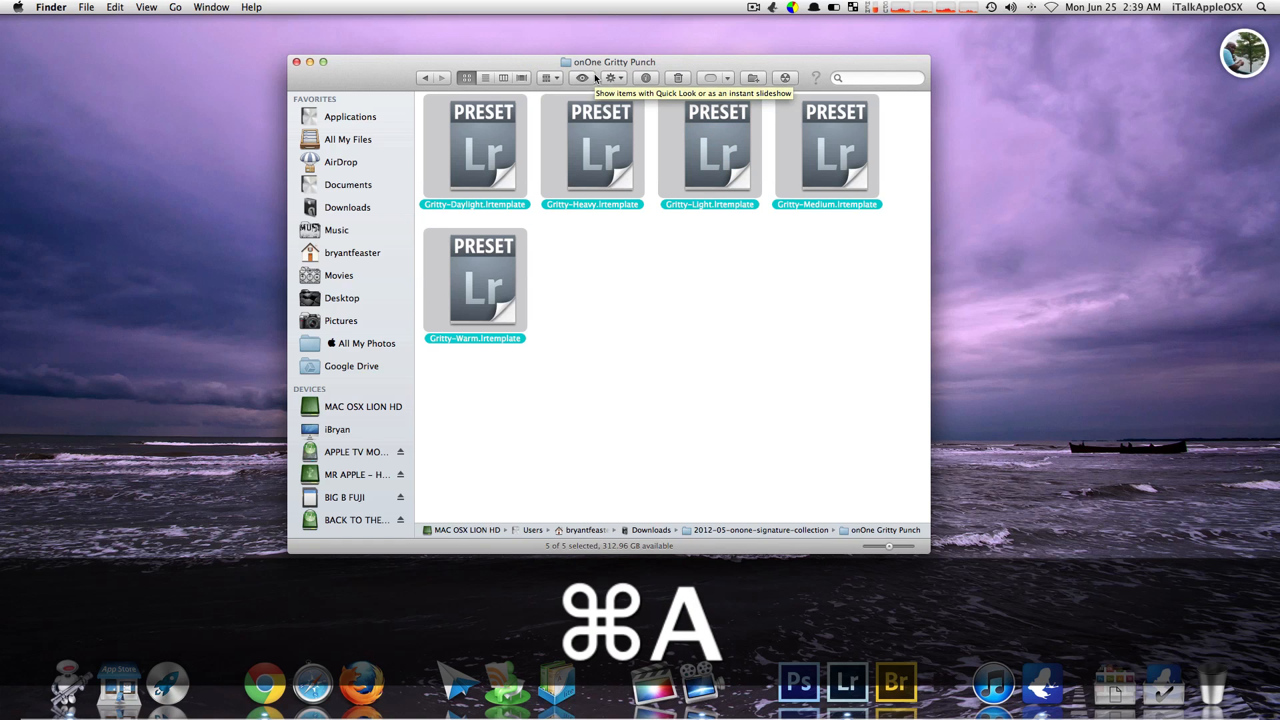
{"action": "left_click", "coordinate": [628, 222]}
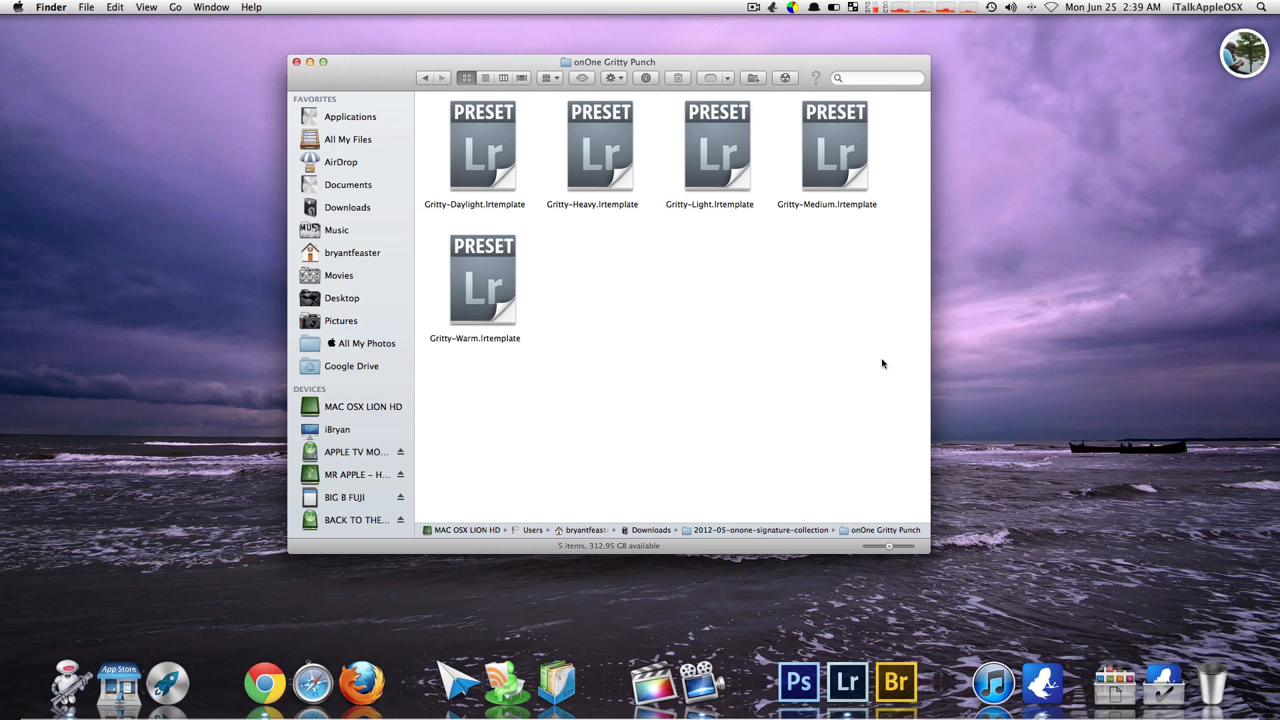
{"action": "left_click_drag", "start_coordinate": [884, 362], "coordinate": [390, 139]}
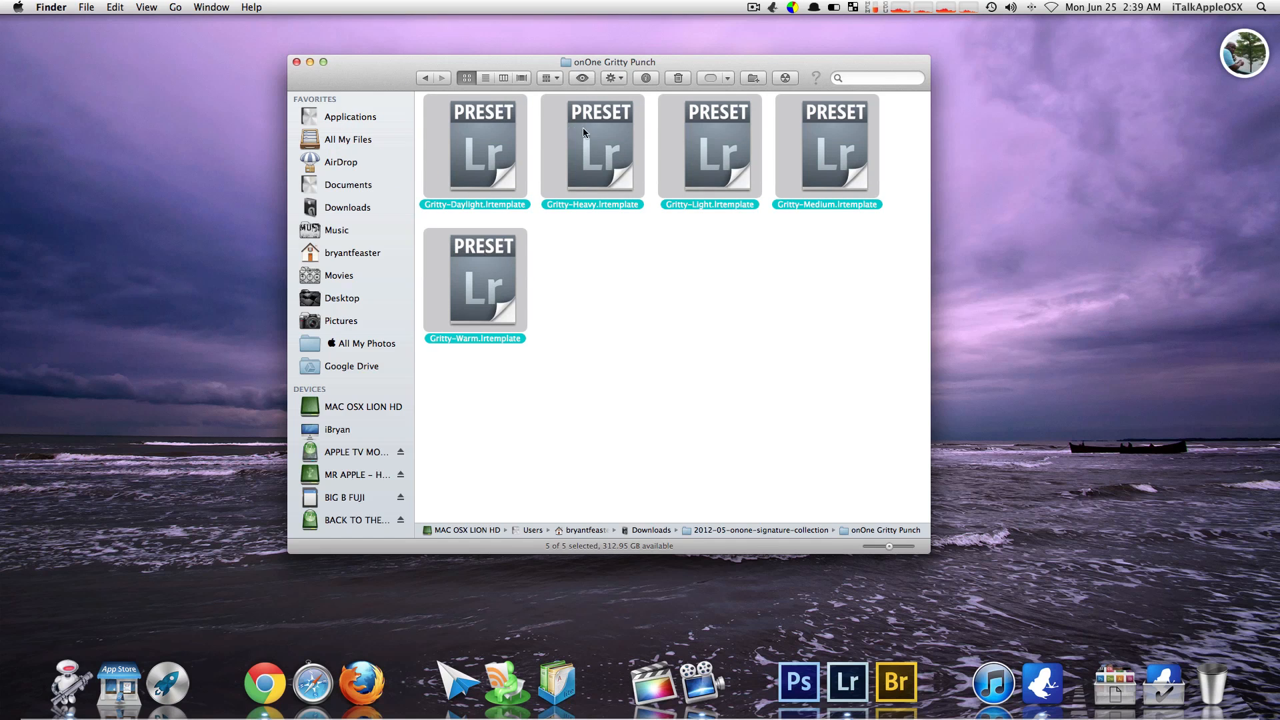
Send the files to Lightroom 4 via Open With and install Gritty Daylight, Heavy, Light, Medium and Warm
{"action": "right_click", "coordinate": [584, 127]}
{"action": "mouse_move", "coordinate": [623, 168]}
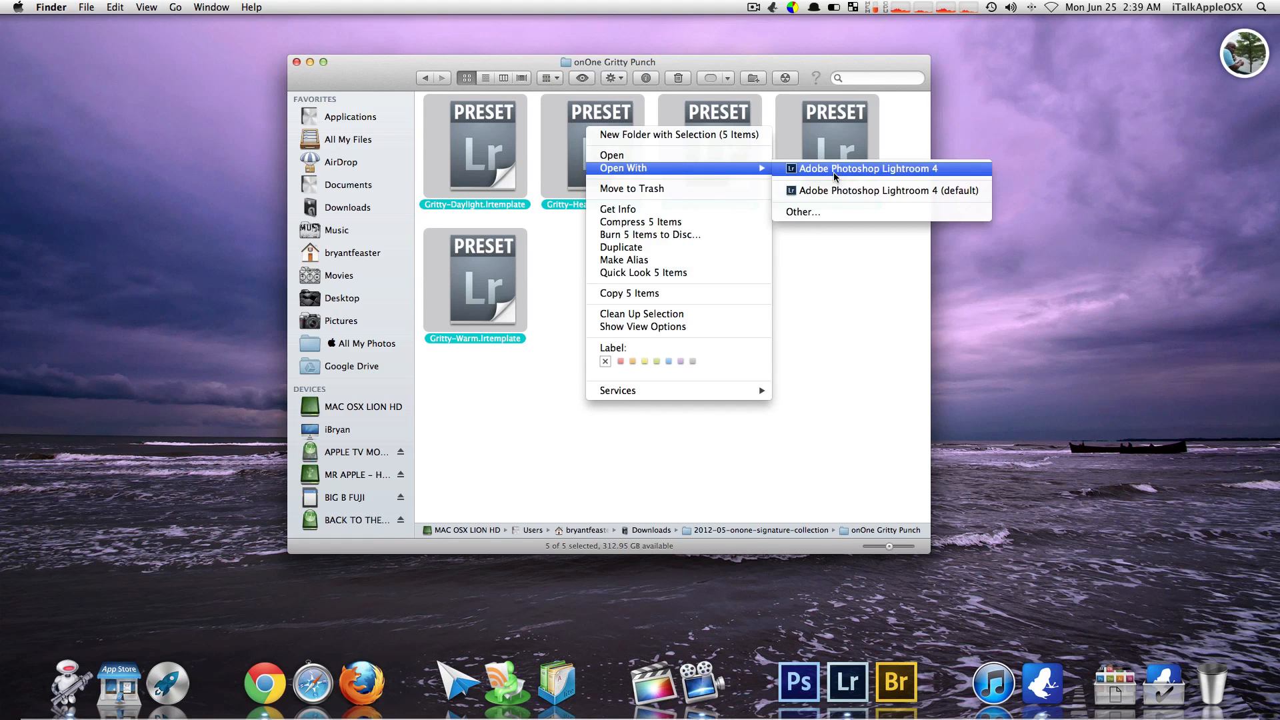
{"action": "left_click", "coordinate": [834, 176]}
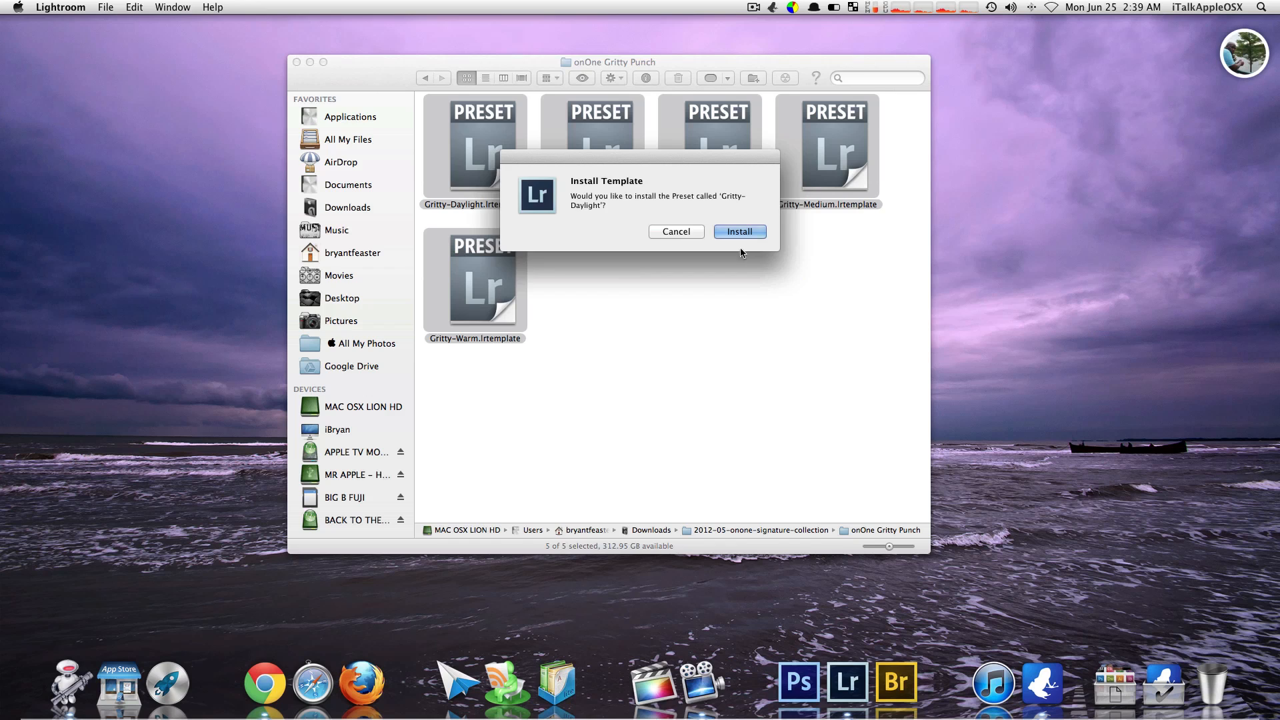
{"action": "left_click", "coordinate": [741, 231]}
{"action": "left_click", "coordinate": [740, 232]}
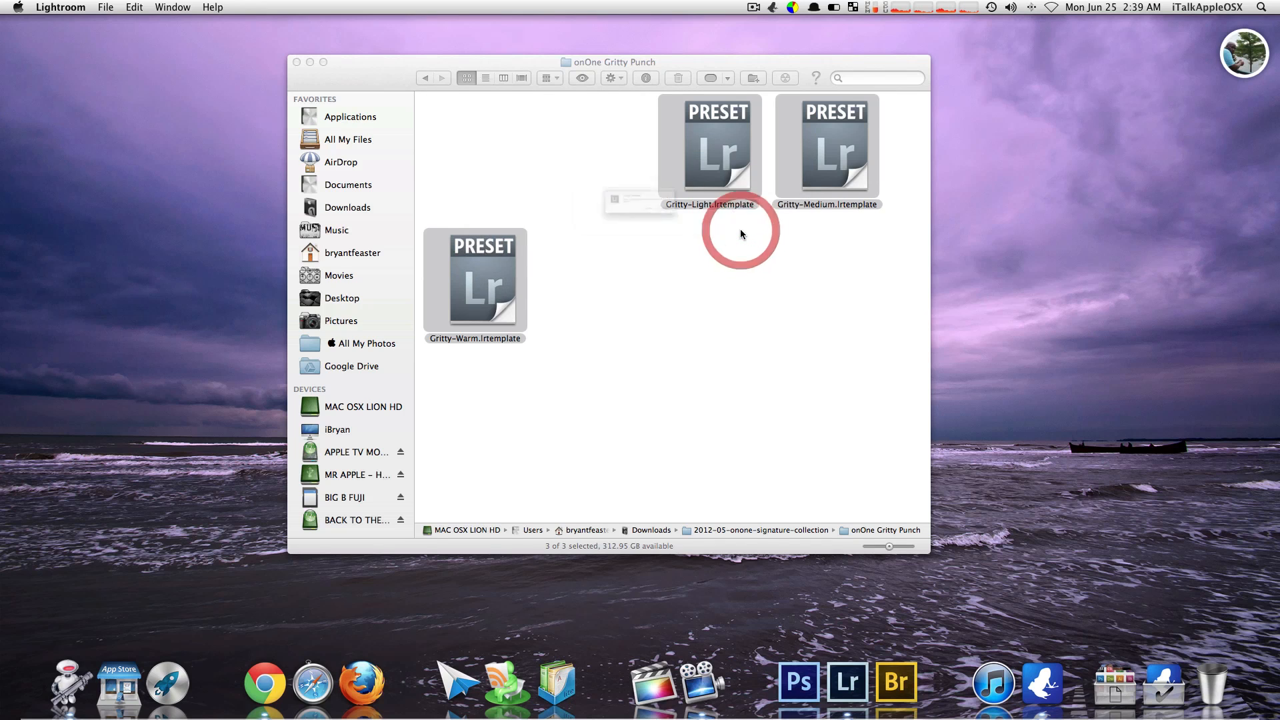
{"action": "left_click", "coordinate": [741, 231]}
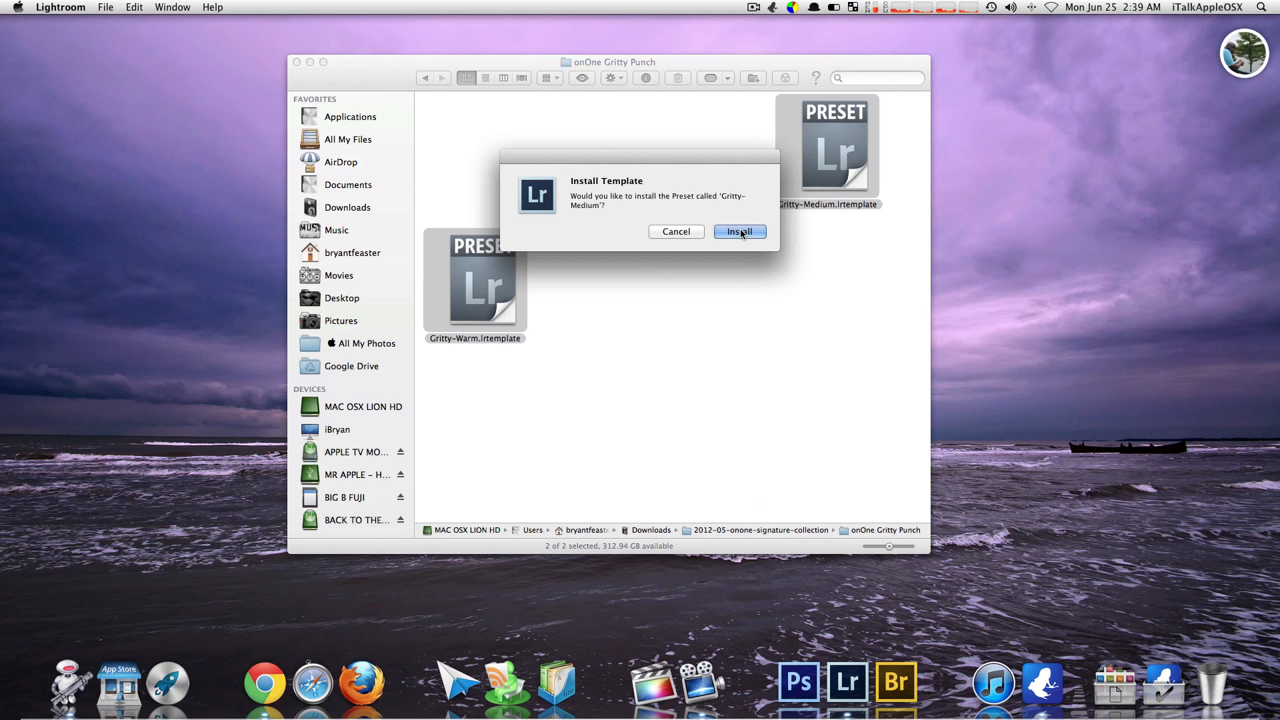
{"action": "left_click", "coordinate": [740, 232]}
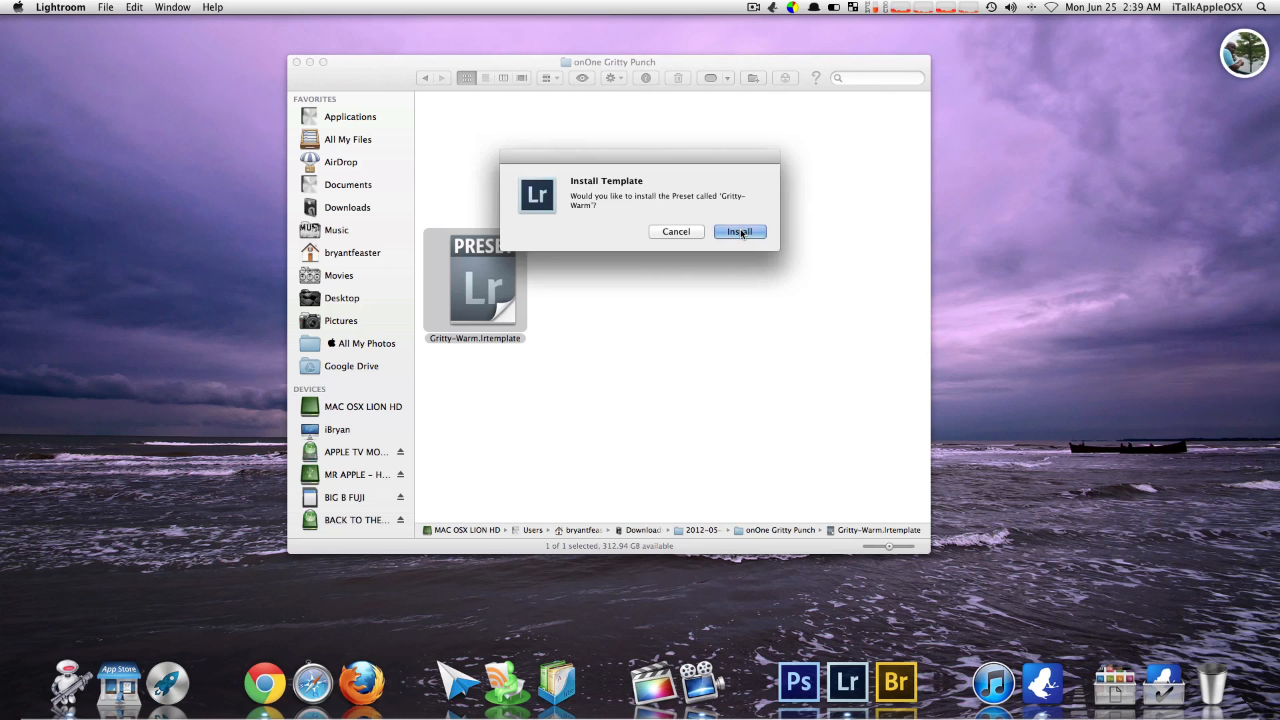
{"action": "left_click", "coordinate": [741, 233]}
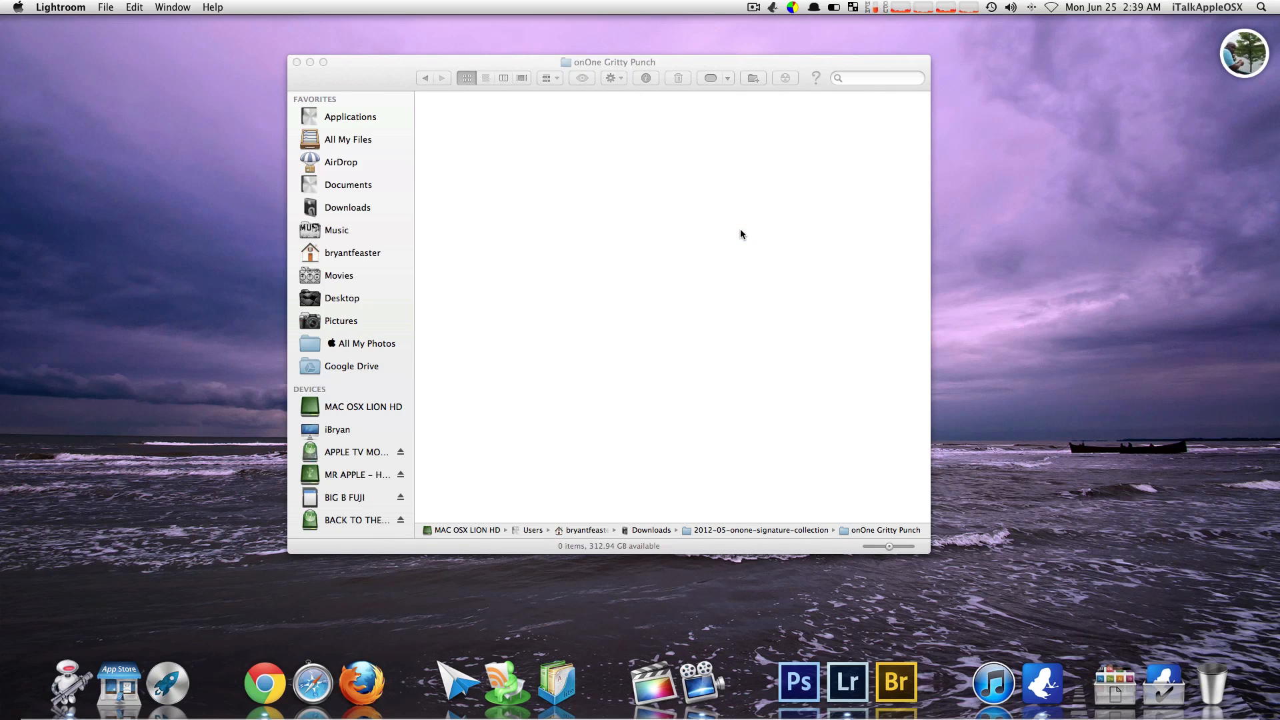